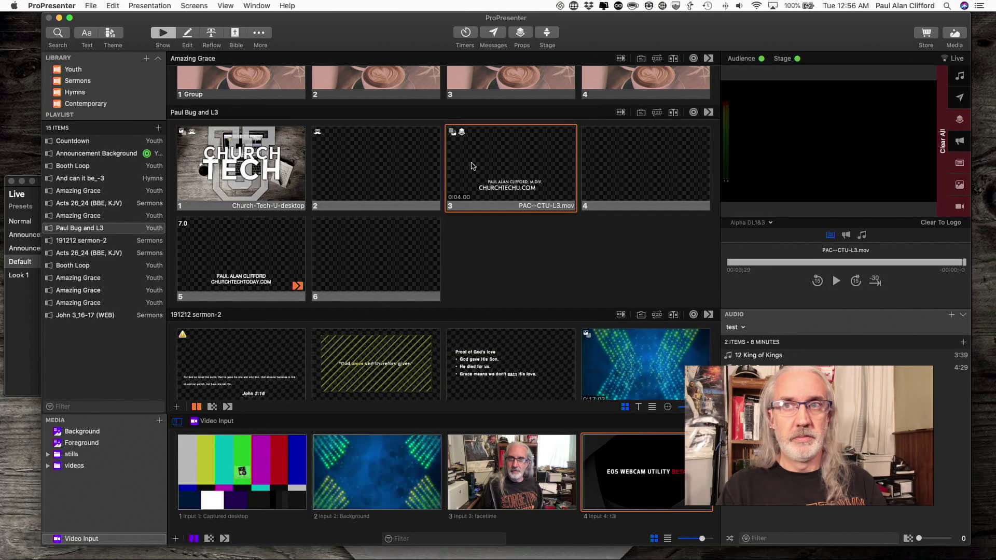
Scroll the slide area, browse the Background media folder, then switch the bin to Foreground.
{"action": "scroll", "coordinate": [341, 200], "scroll_direction": "up", "scroll_amount": 15}
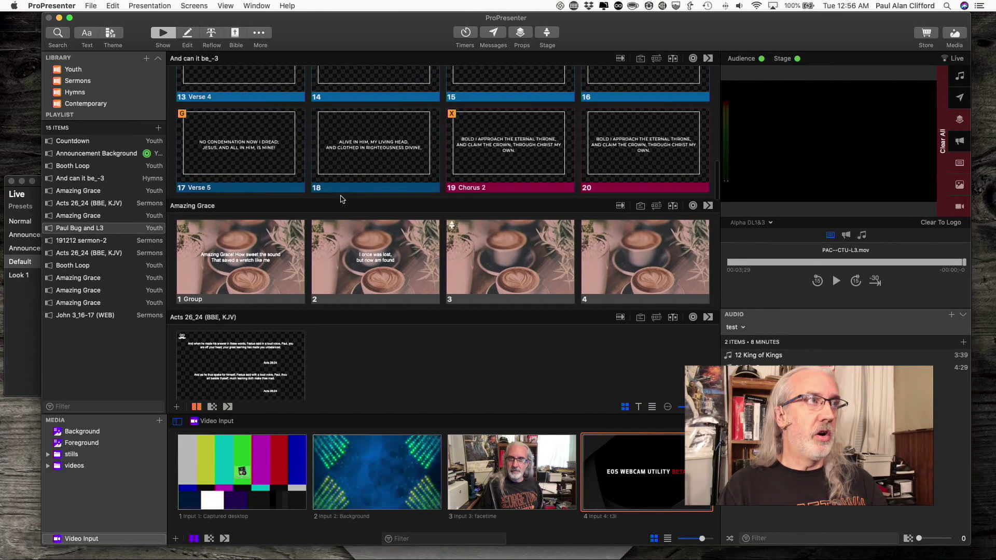
{"action": "scroll", "coordinate": [341, 199], "scroll_direction": "up", "scroll_amount": 20}
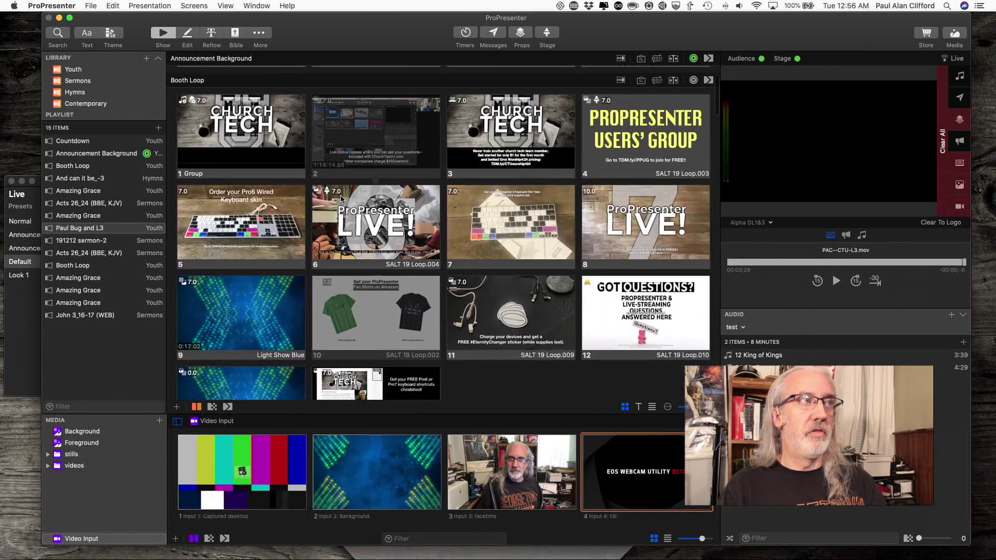
{"action": "scroll", "coordinate": [341, 198], "scroll_direction": "down", "scroll_amount": 8}
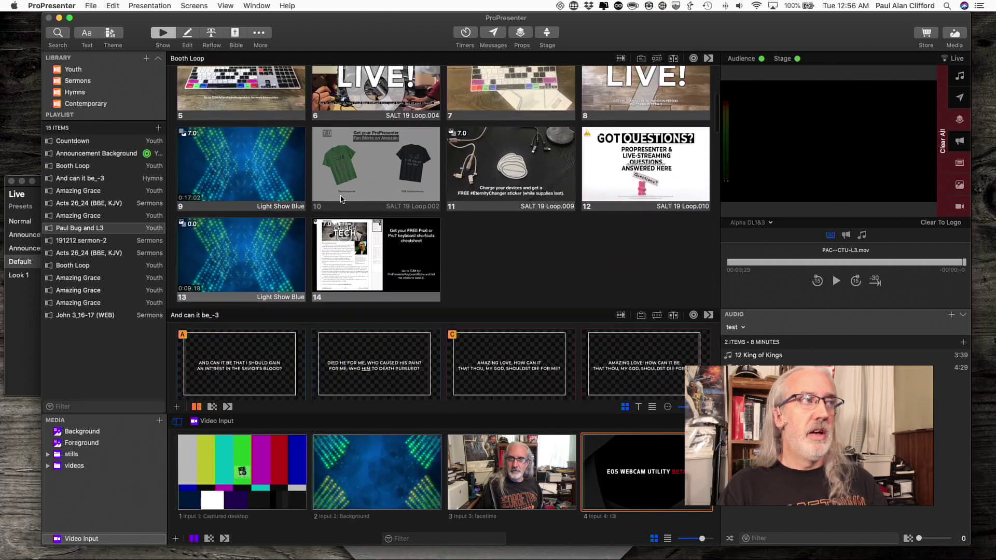
{"action": "scroll", "coordinate": [341, 199], "scroll_direction": "down", "scroll_amount": 2}
{"action": "left_click", "coordinate": [83, 434]}
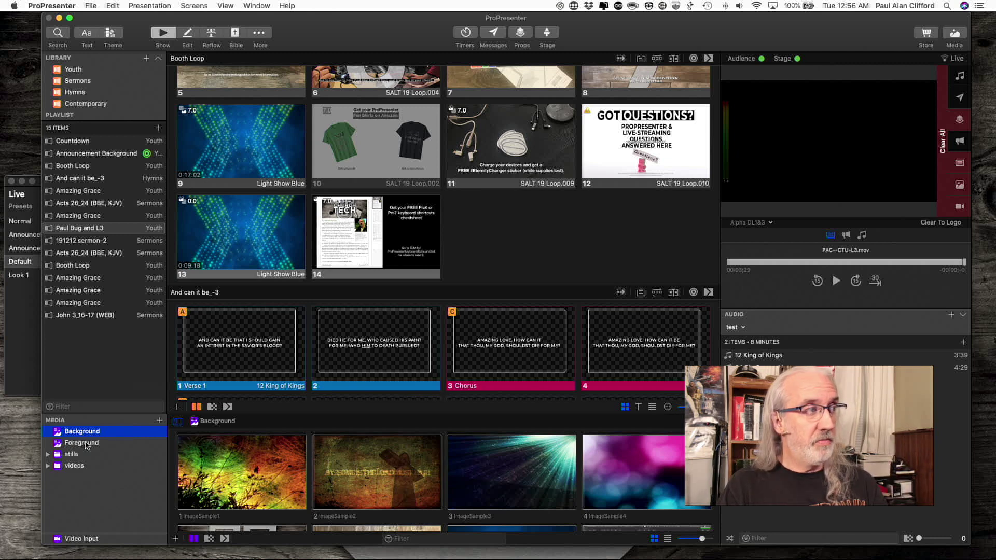
{"action": "left_click", "coordinate": [86, 444]}
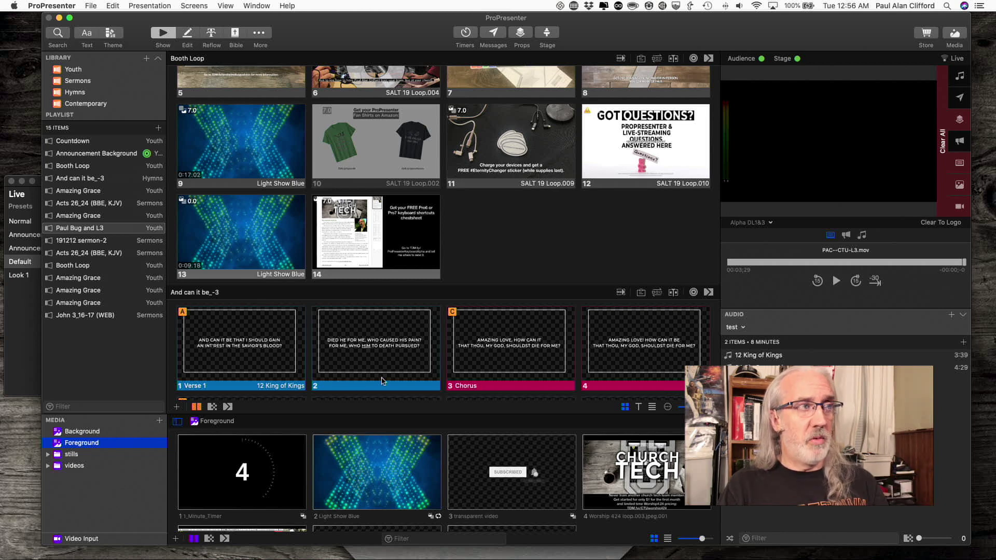
Scroll down to reveal the next row of And can it be_-3 slides.
{"action": "scroll", "coordinate": [382, 380], "scroll_direction": "down", "scroll_amount": 3}
{"action": "scroll", "coordinate": [382, 380], "scroll_direction": "down", "scroll_amount": 1}
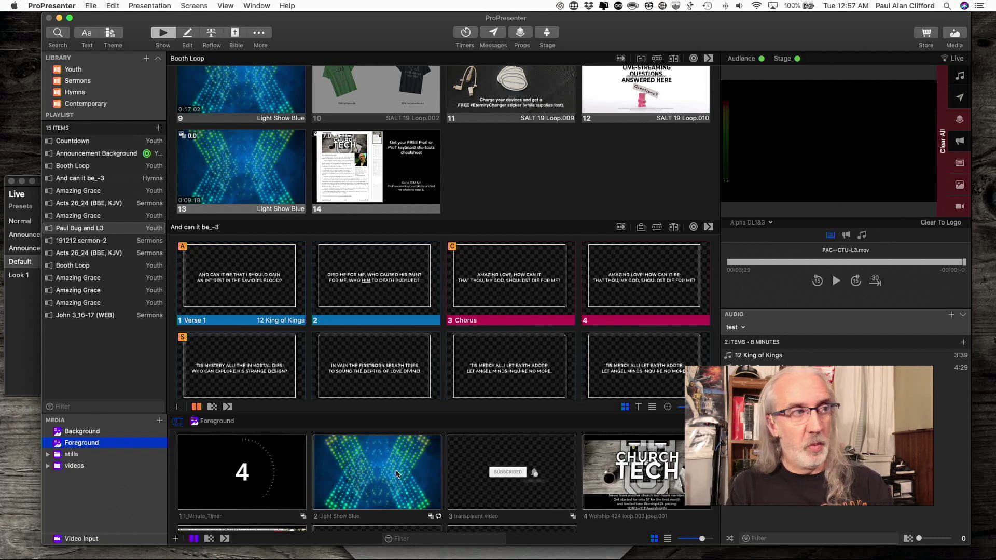
Drag Light Show Blue toward slide 2 but drop it back, then show the Background still images.
{"action": "left_click_drag", "start_coordinate": [396, 474], "coordinate": [396, 279]}
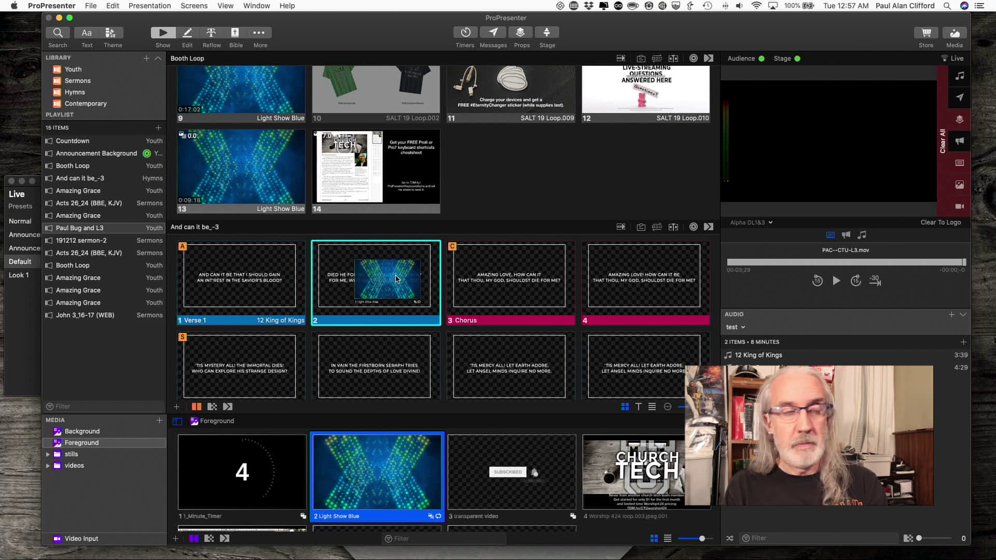
{"action": "left_click_drag", "start_coordinate": [396, 279], "coordinate": [435, 287]}
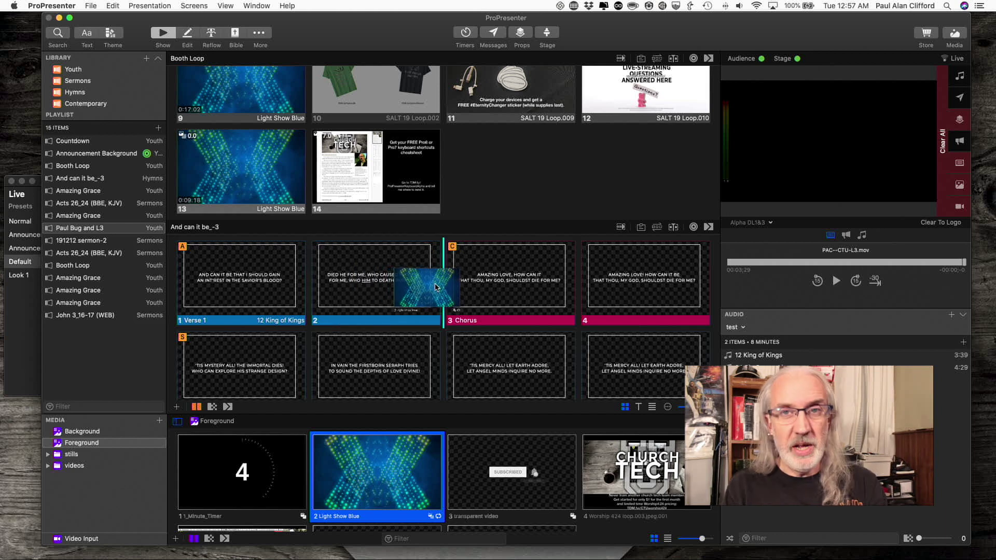
{"action": "left_click_drag", "start_coordinate": [436, 286], "coordinate": [394, 464]}
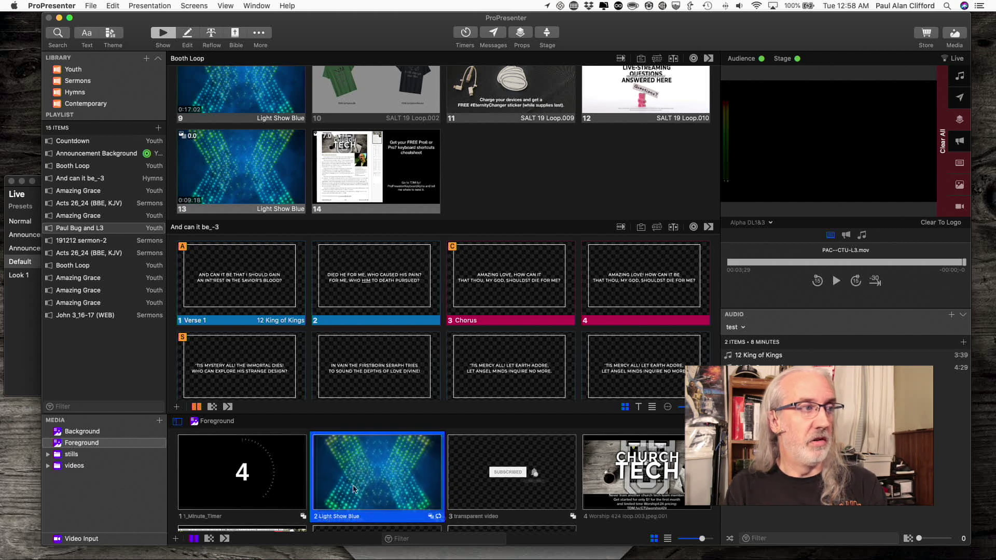
{"action": "left_click", "coordinate": [89, 432]}
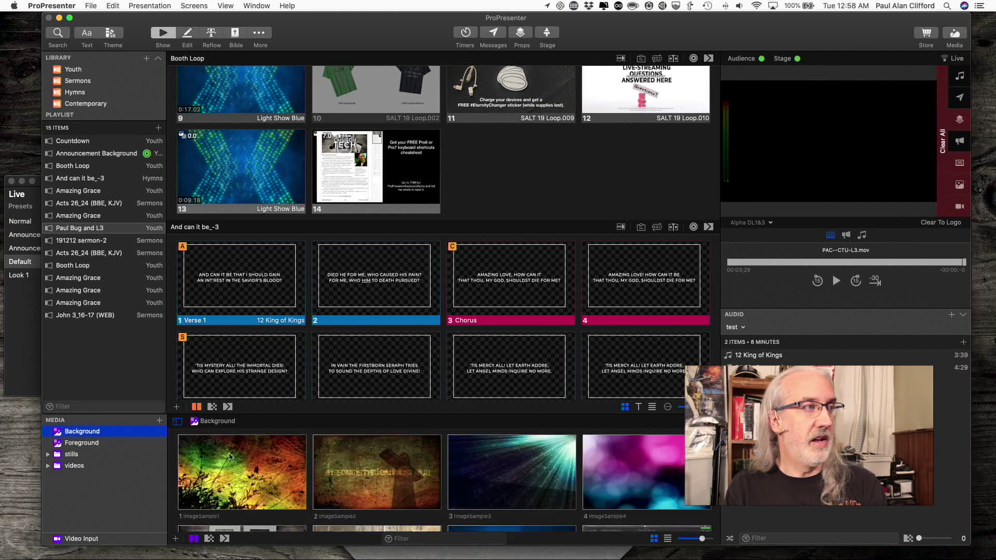
Return the bin to the Foreground folder and drag Light Show Blue onto slide 2.
{"action": "scroll", "coordinate": [569, 502], "scroll_direction": "down", "scroll_amount": 5}
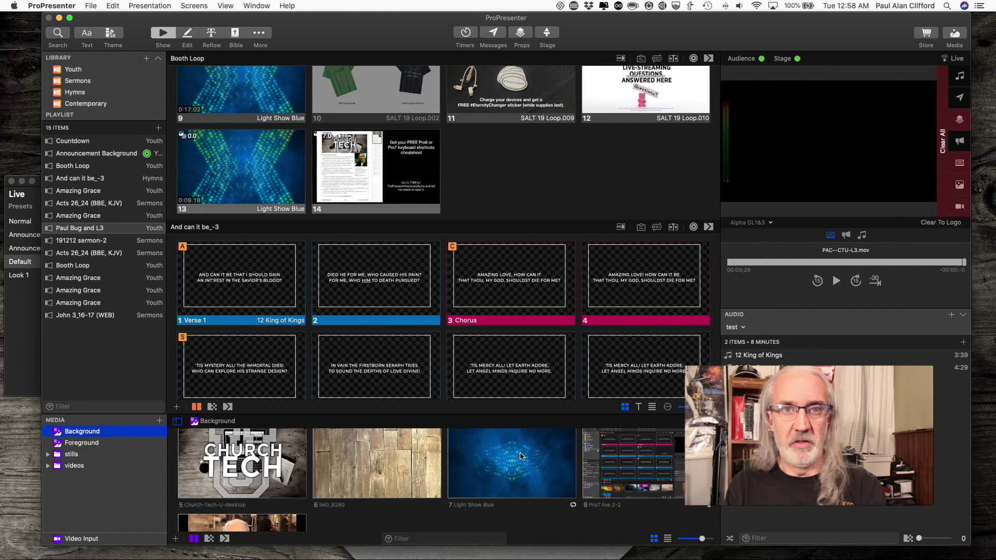
{"action": "left_click", "coordinate": [81, 443]}
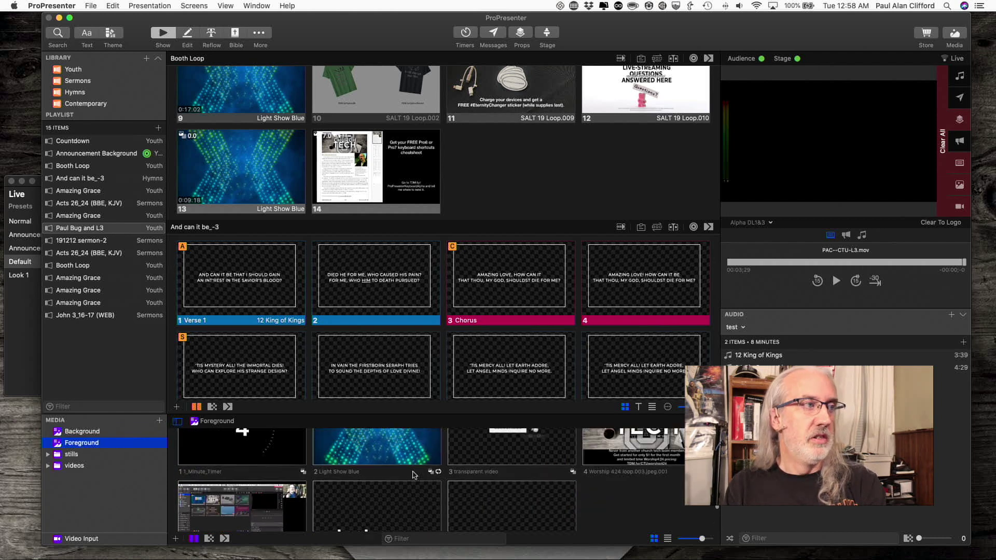
{"action": "scroll", "coordinate": [412, 474], "scroll_direction": "up", "scroll_amount": 2}
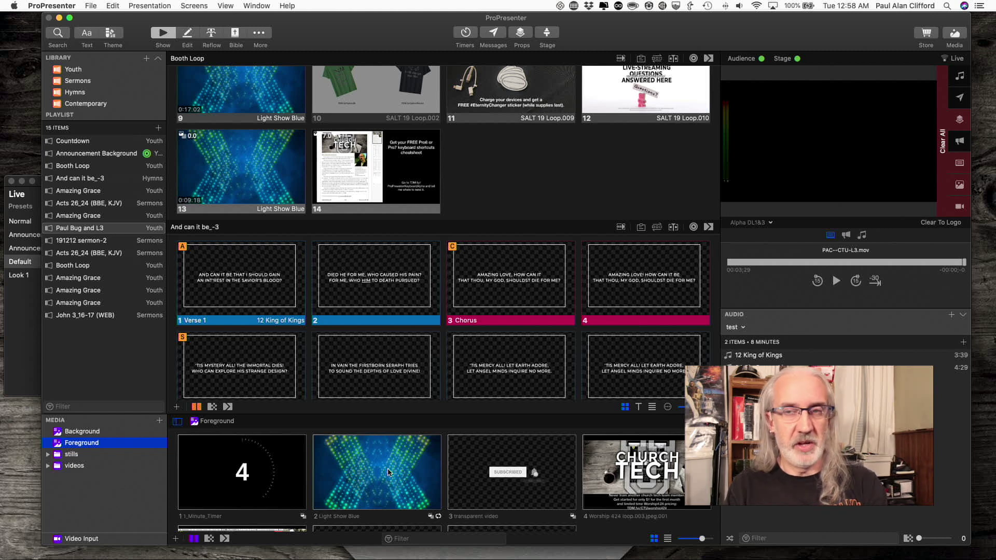
{"action": "left_click_drag", "start_coordinate": [388, 472], "coordinate": [400, 282]}
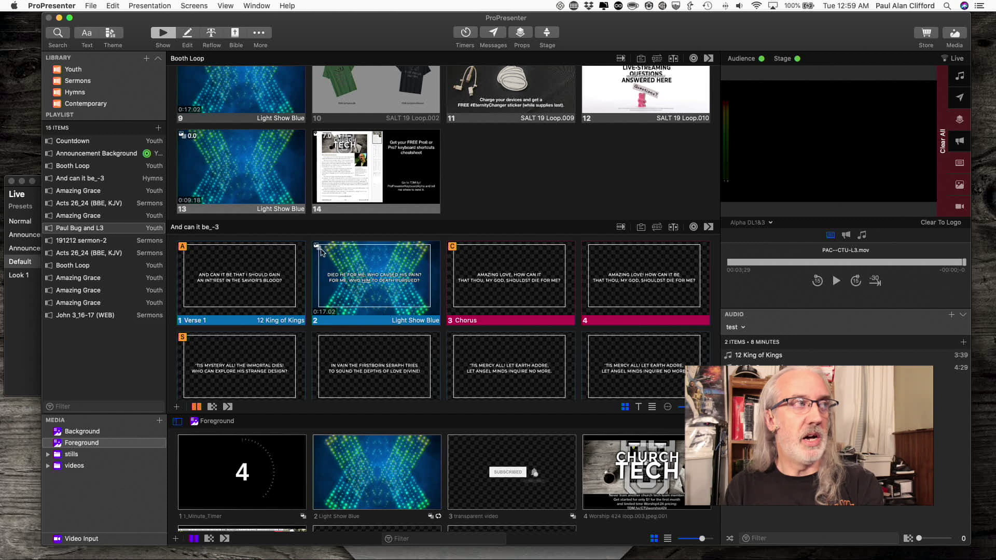
Bring up the context menu for slide 2 of And can it be_-3.
{"action": "right_click", "coordinate": [366, 298]}
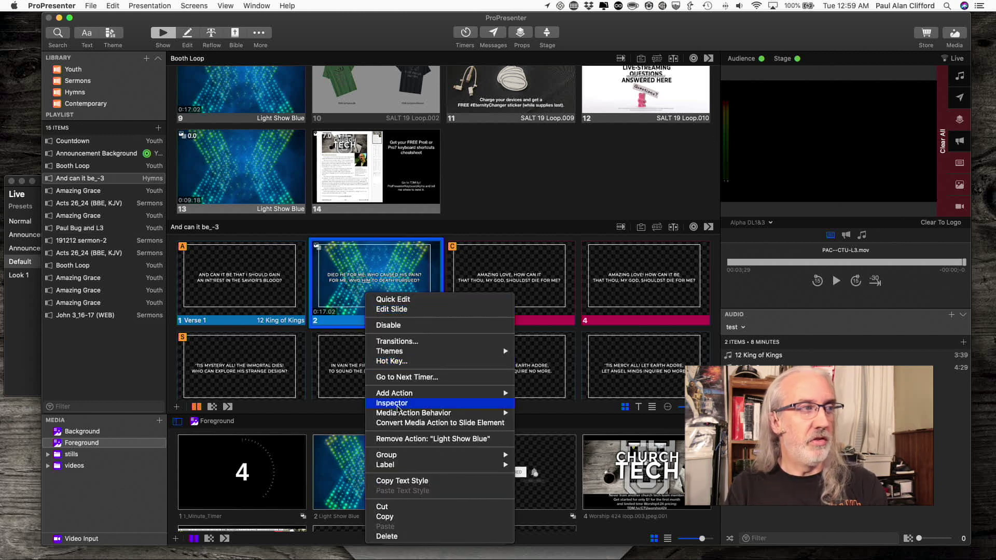
Set slide 2's Media Action Behavior to Background and take slide 2 live over Light Show Blue.
{"action": "mouse_move", "coordinate": [398, 414]}
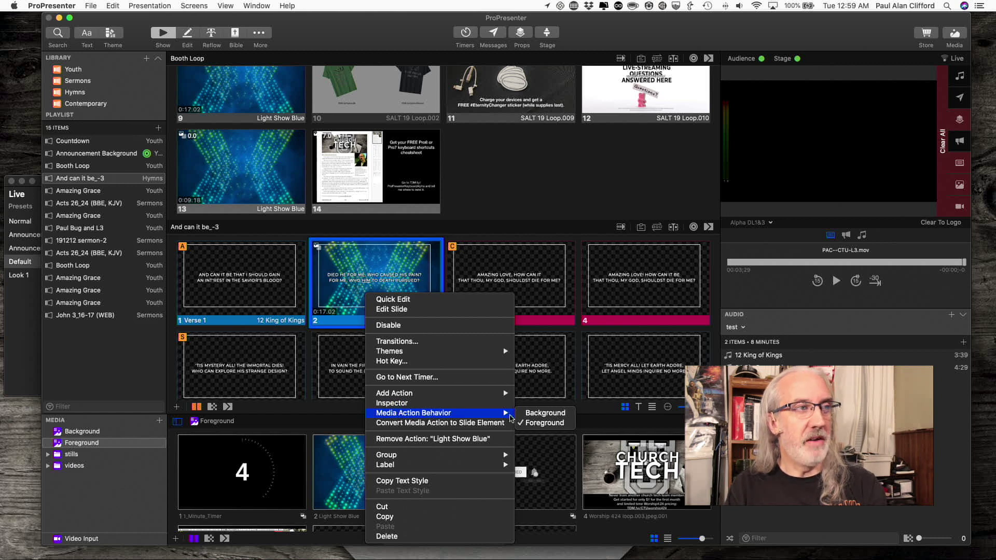
{"action": "left_click", "coordinate": [539, 414]}
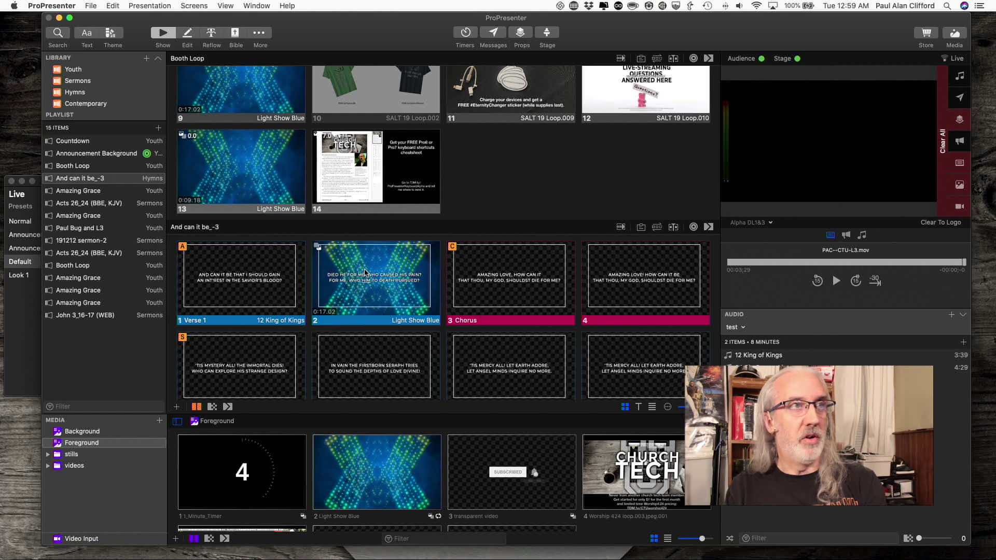
{"action": "left_click", "coordinate": [364, 273]}
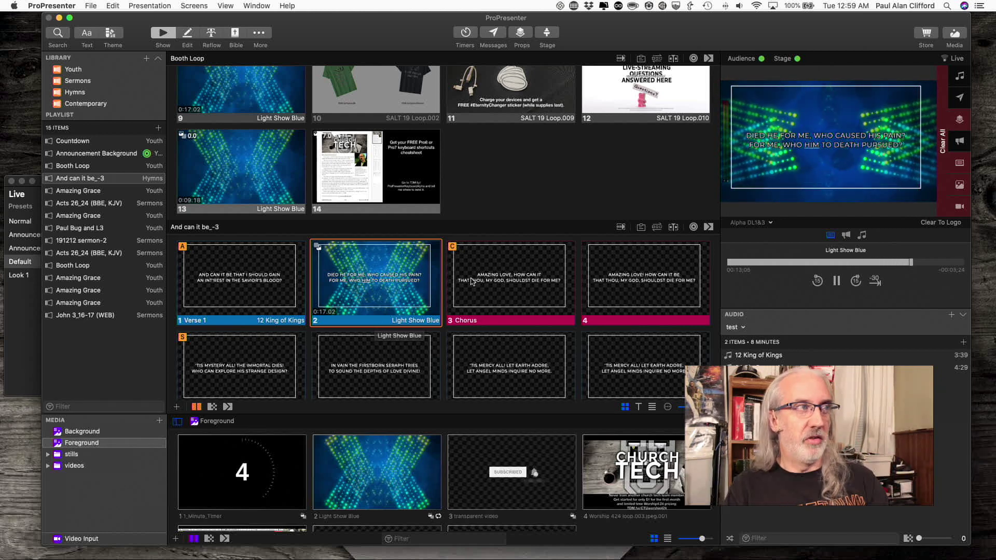
Set slide 2's Media Action Behavior to Foreground, replay slide 2, then take the Chorus slide live.
{"action": "left_click", "coordinate": [498, 276]}
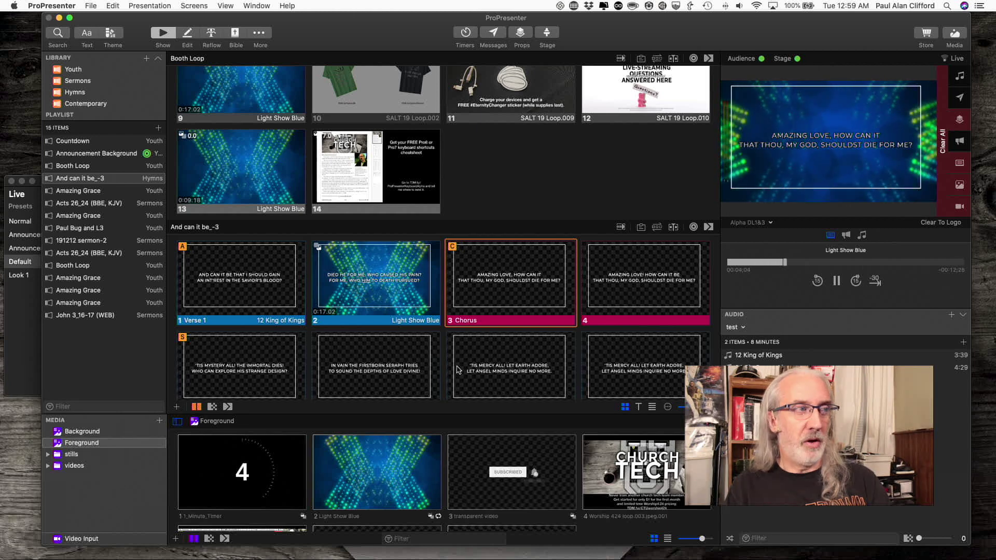
{"action": "right_click", "coordinate": [385, 266]}
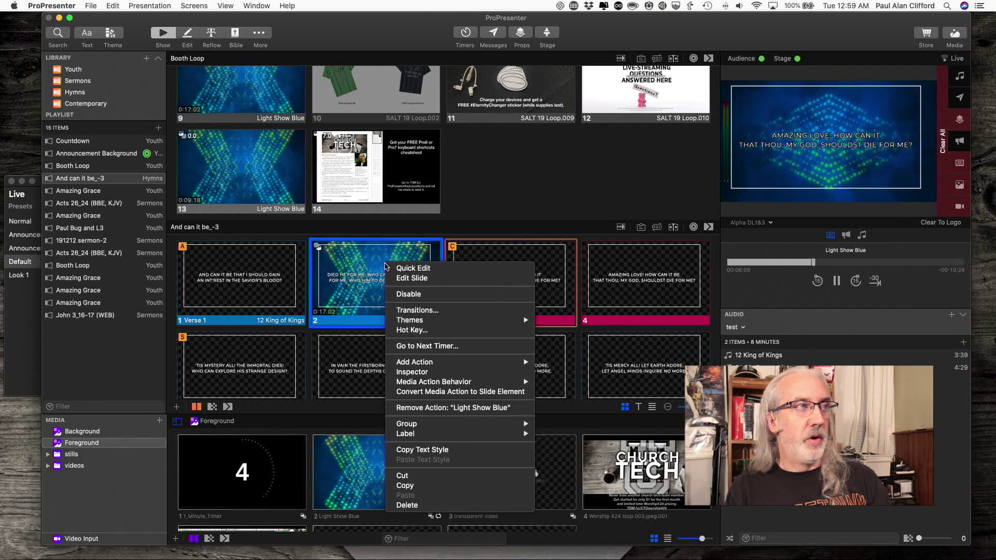
{"action": "mouse_move", "coordinate": [419, 364]}
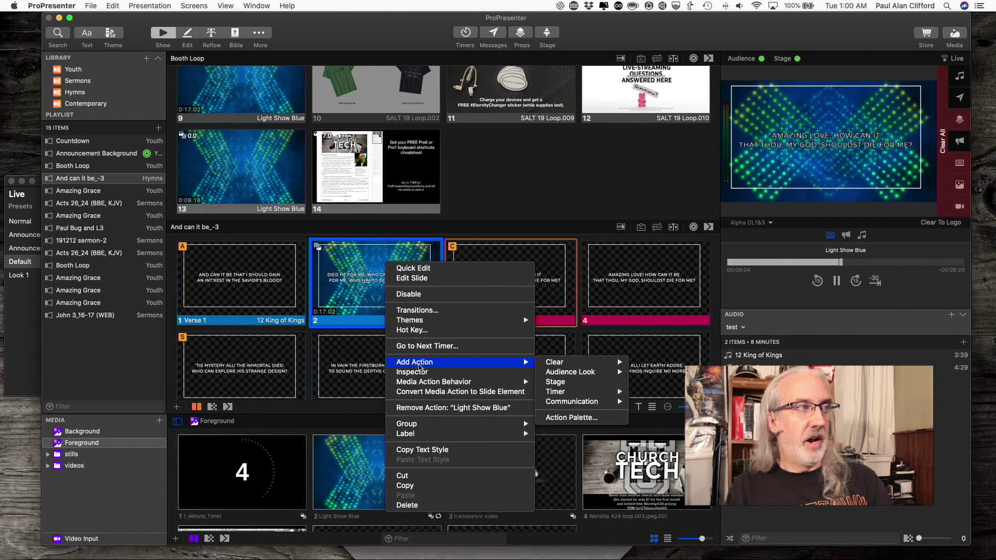
{"action": "mouse_move", "coordinate": [425, 383]}
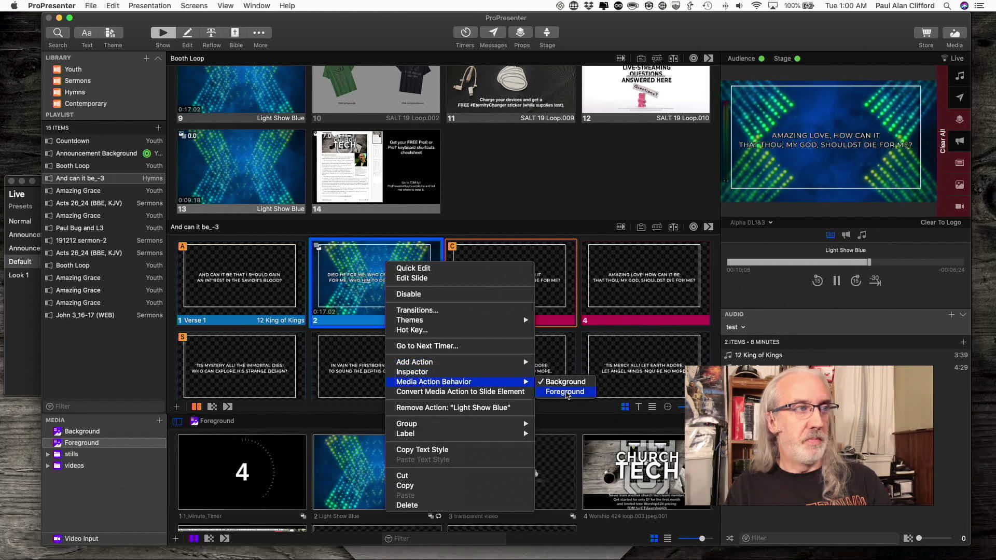
{"action": "left_click", "coordinate": [565, 392]}
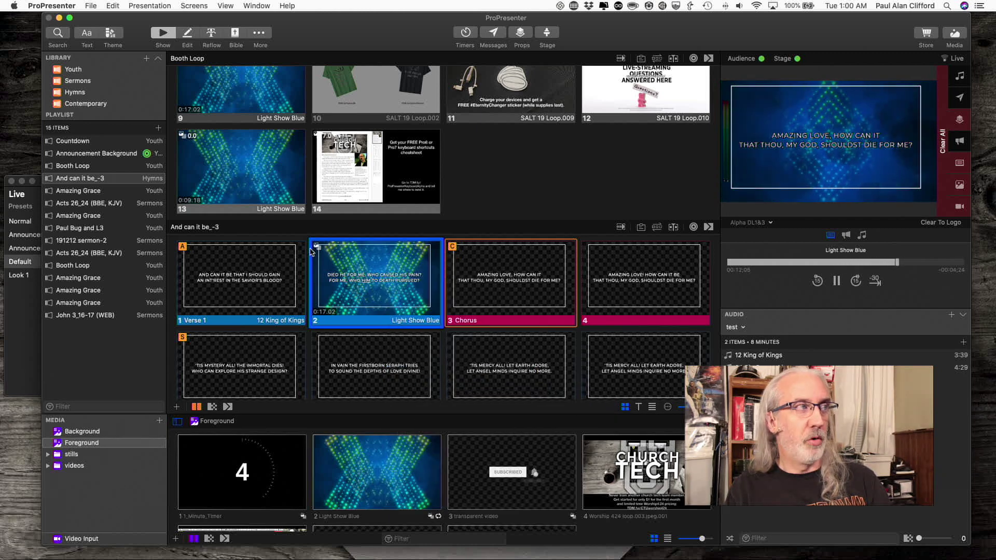
{"action": "left_click", "coordinate": [347, 263]}
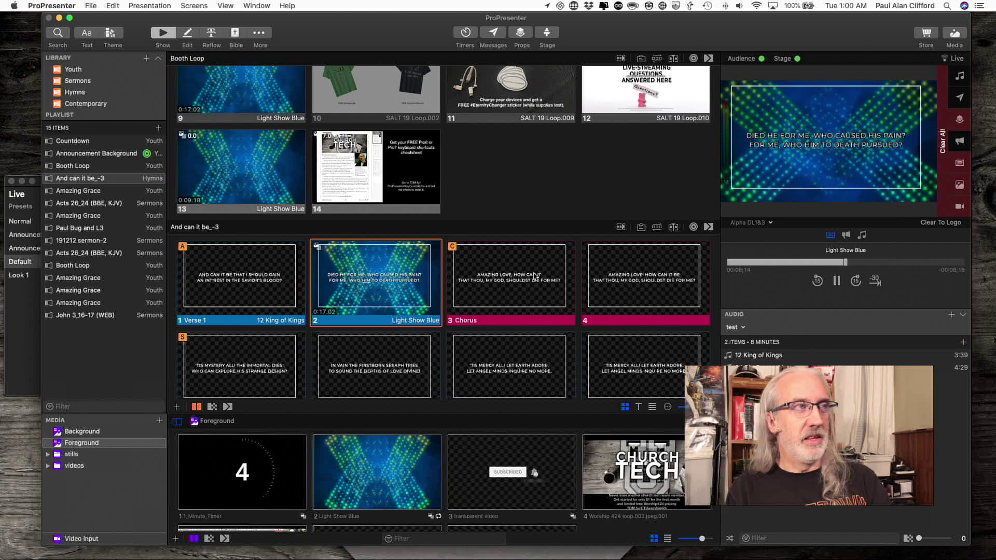
{"action": "left_click", "coordinate": [535, 275]}
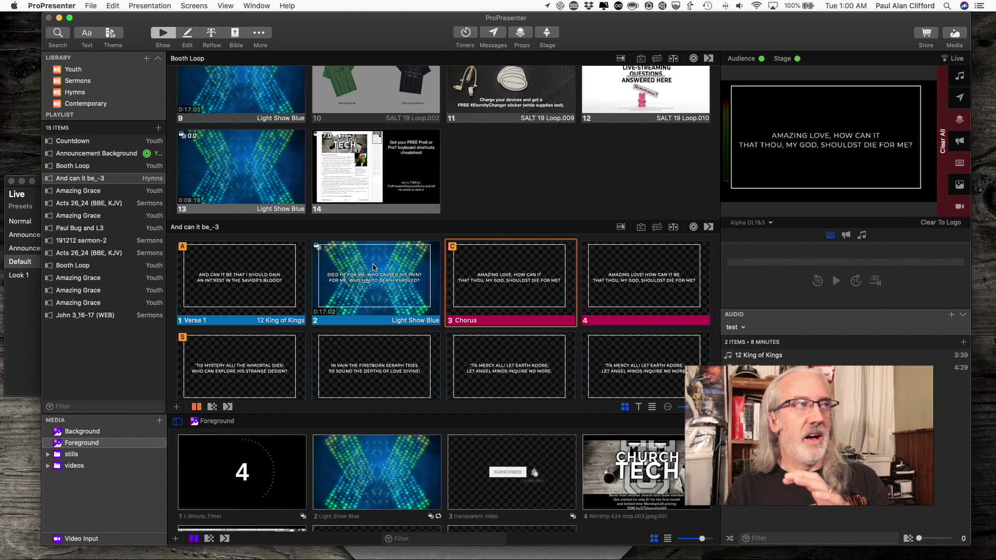
Find testpng.png in the Foreground bin and drag it onto slide 1, Verse 1.
{"action": "scroll", "coordinate": [449, 453], "scroll_direction": "down", "scroll_amount": 3}
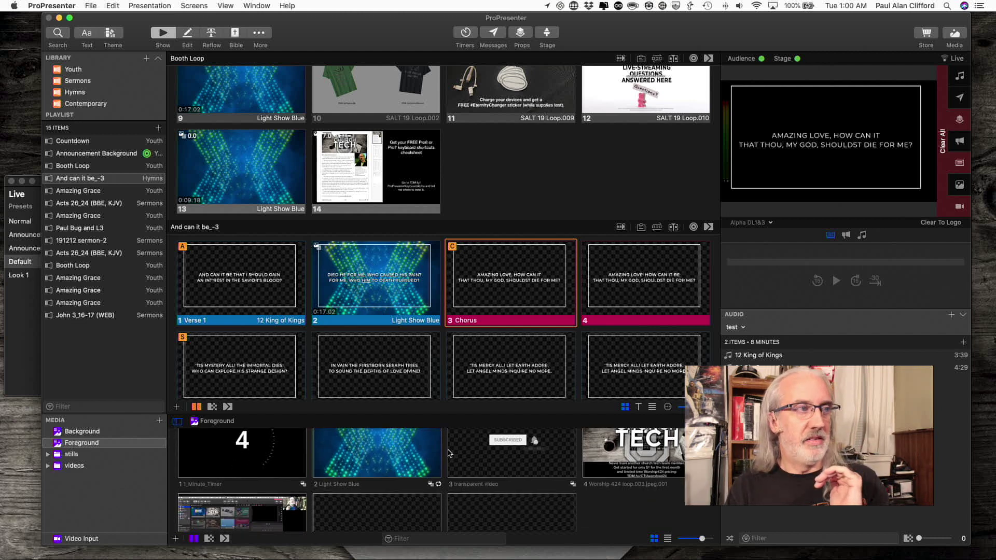
{"action": "scroll", "coordinate": [449, 452], "scroll_direction": "down", "scroll_amount": 1}
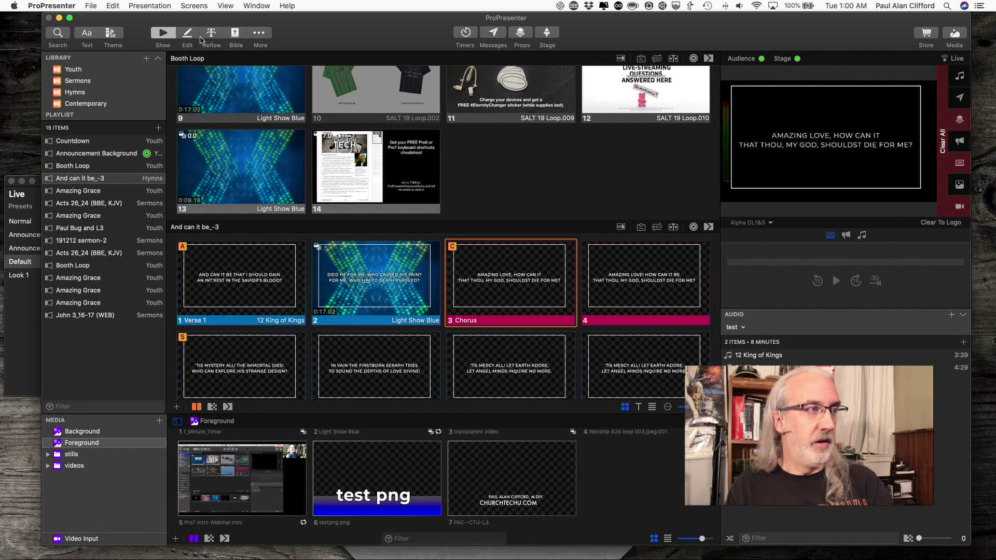
{"action": "left_click", "coordinate": [421, 486]}
{"action": "left_click_drag", "start_coordinate": [421, 486], "coordinate": [266, 296]}
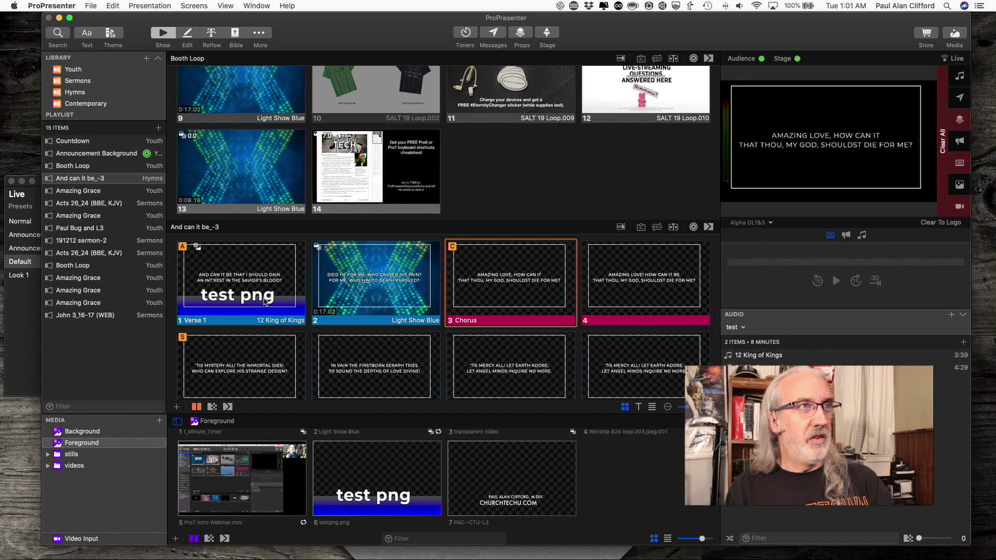
Take Verse 1 live, then trigger ImageSample3 from the Background folder as the live background.
{"action": "left_click", "coordinate": [264, 301]}
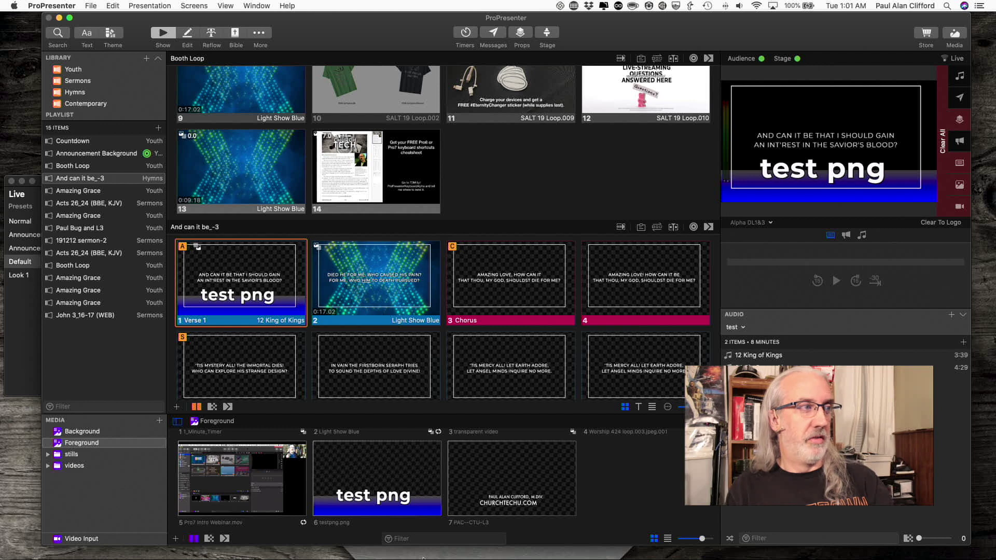
{"action": "scroll", "coordinate": [332, 513], "scroll_direction": "up", "scroll_amount": 3}
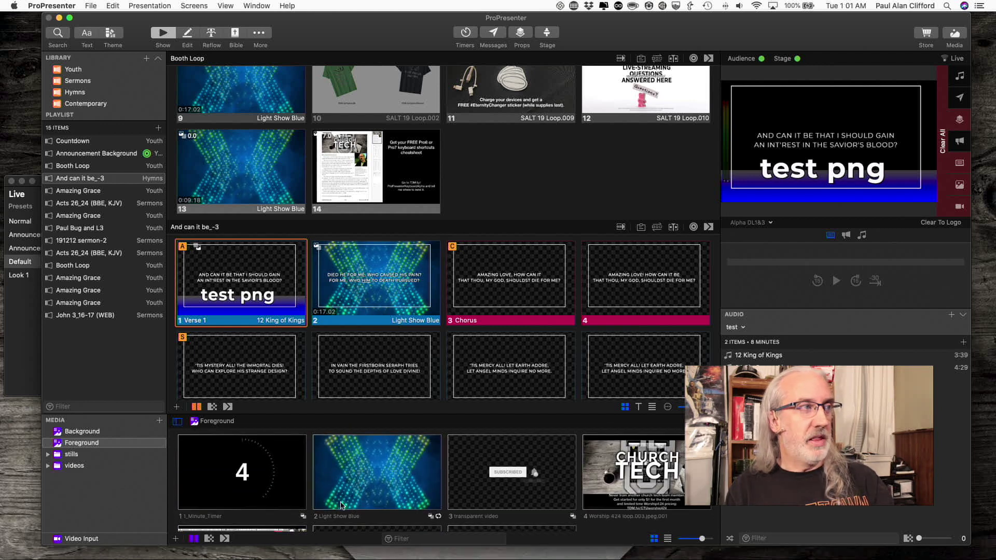
{"action": "left_click", "coordinate": [77, 432]}
{"action": "scroll", "coordinate": [531, 485], "scroll_direction": "down", "scroll_amount": 3}
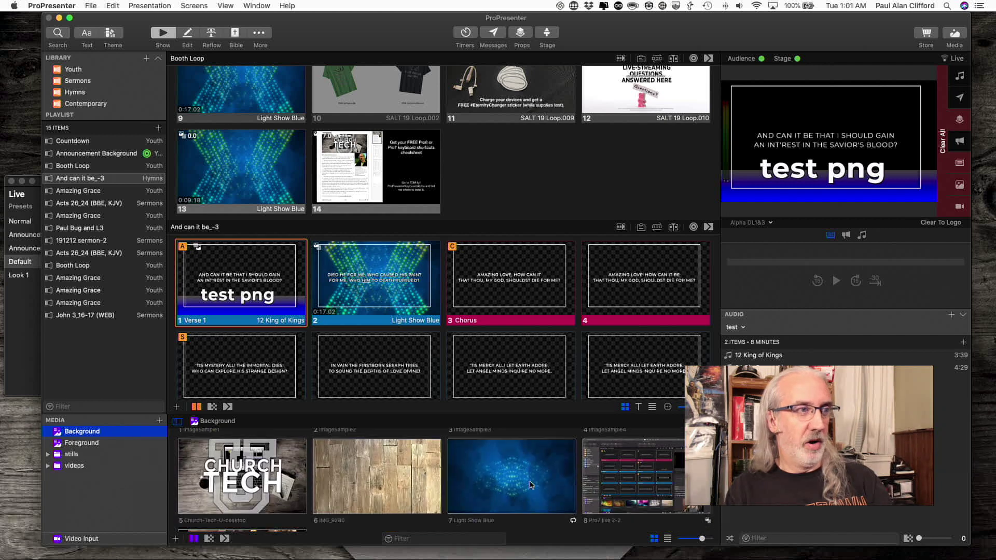
{"action": "scroll", "coordinate": [524, 485], "scroll_direction": "up", "scroll_amount": 3}
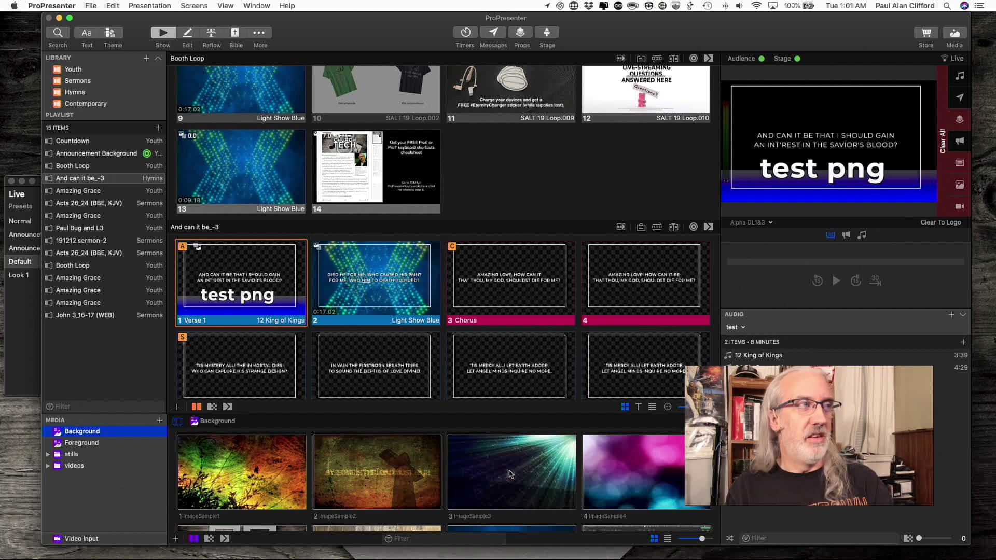
{"action": "left_click", "coordinate": [511, 473]}
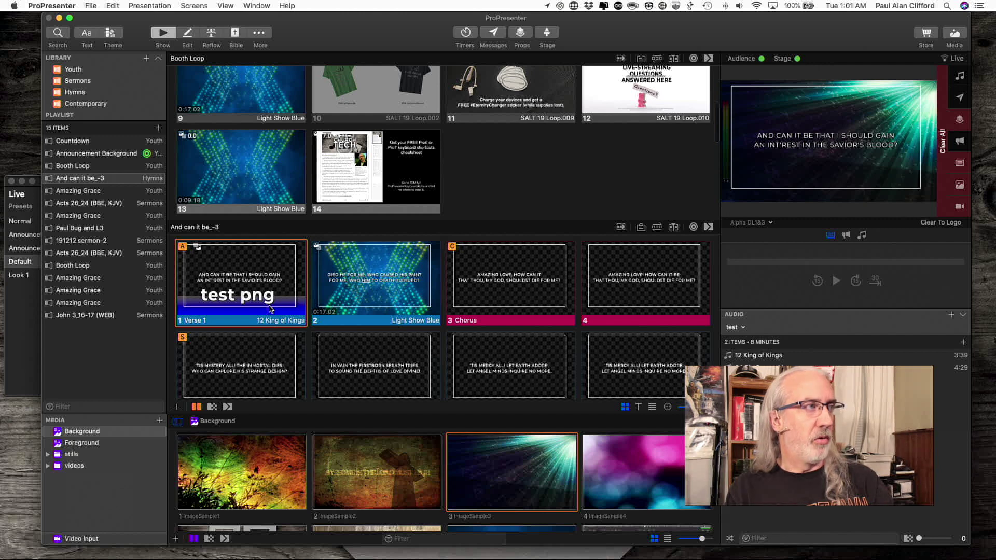
{"action": "right_click", "coordinate": [269, 304]}
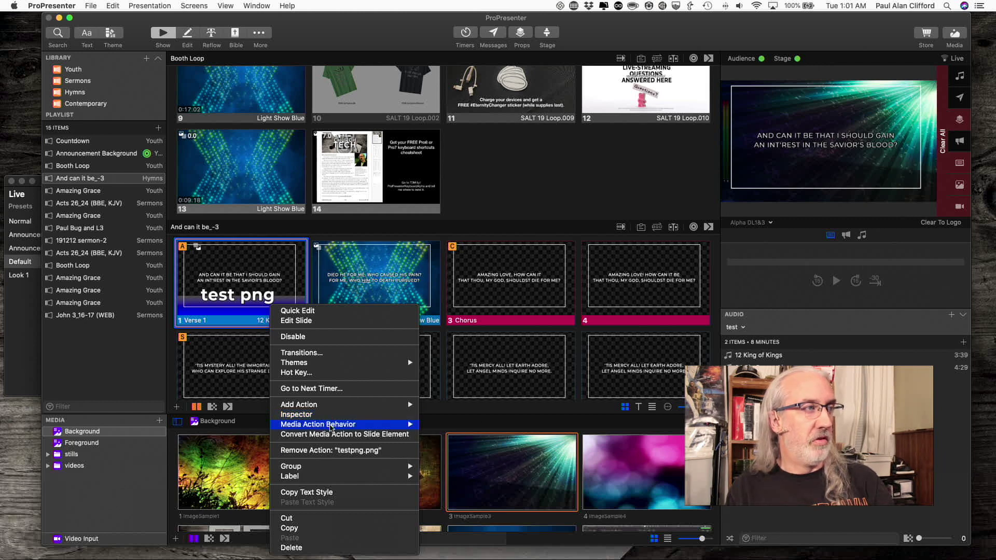
Set Verse 1's test png to Foreground behaviour, retake Verse 1 live, then retrigger ImageSample3.
{"action": "mouse_move", "coordinate": [331, 429]}
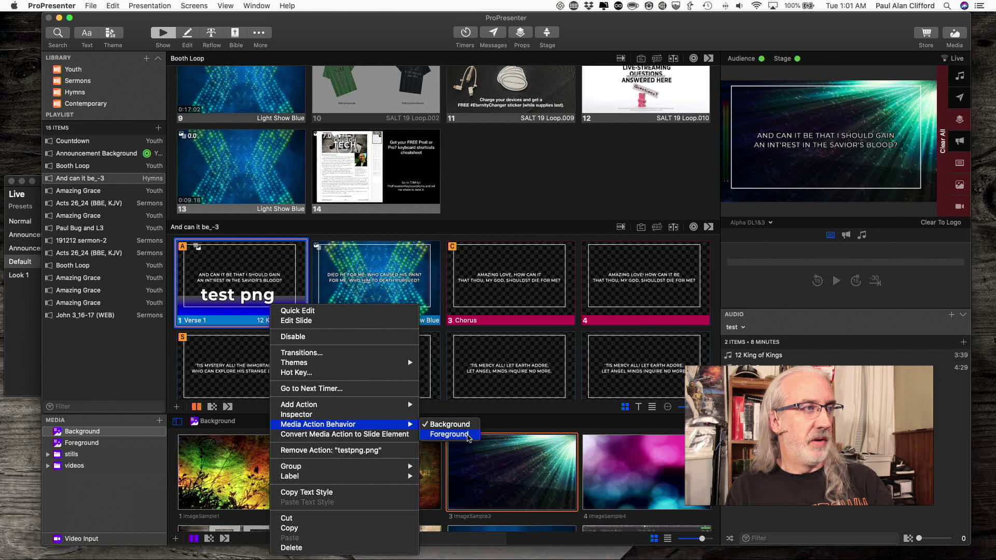
{"action": "left_click", "coordinate": [449, 434]}
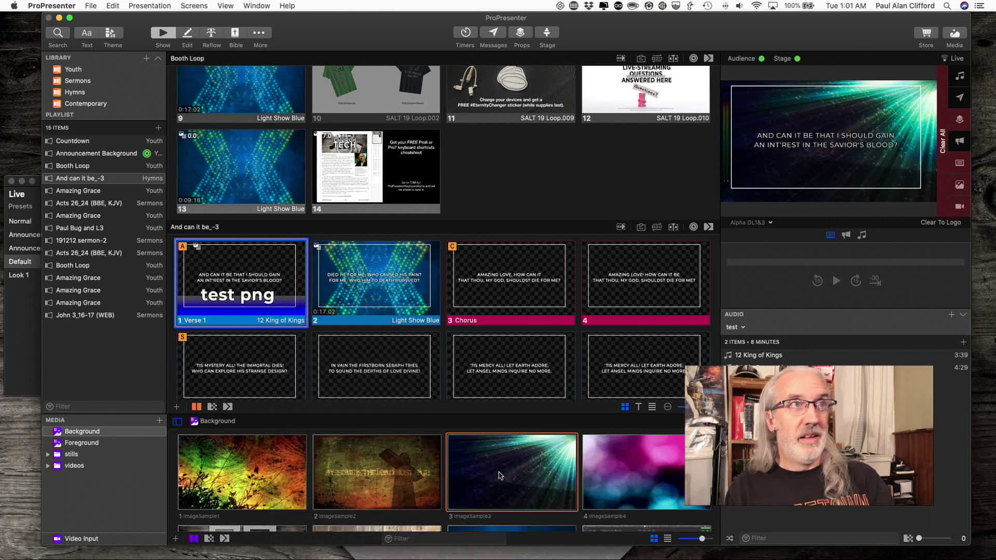
{"action": "left_click", "coordinate": [226, 270]}
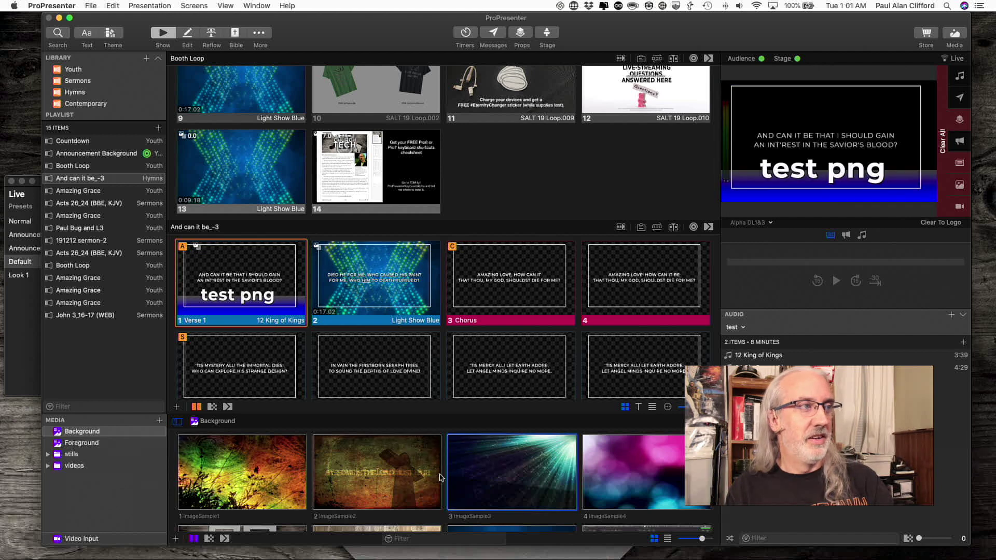
{"action": "left_click", "coordinate": [507, 464]}
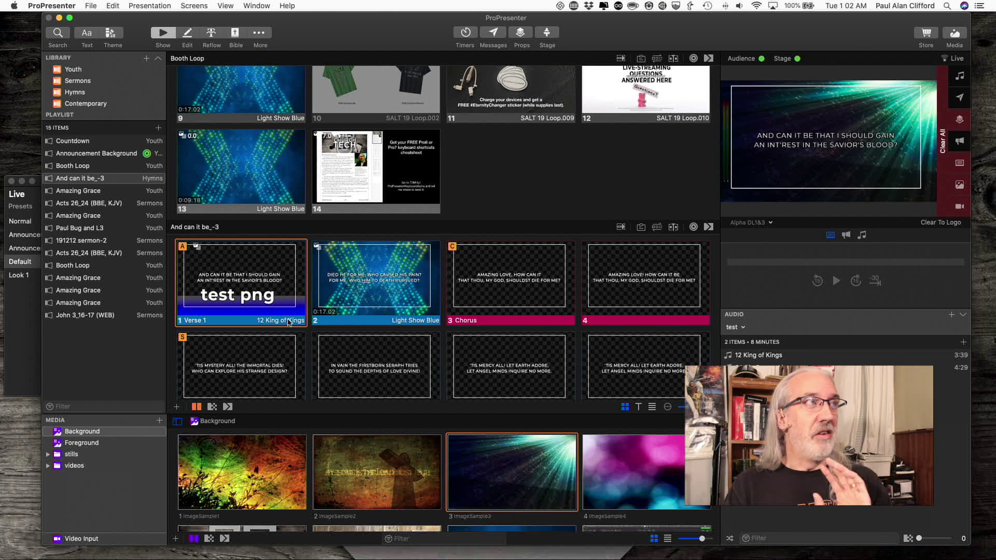
Convert the Verse 1 test png media action to a slide element and trigger Verse 1 live.
{"action": "right_click", "coordinate": [278, 316]}
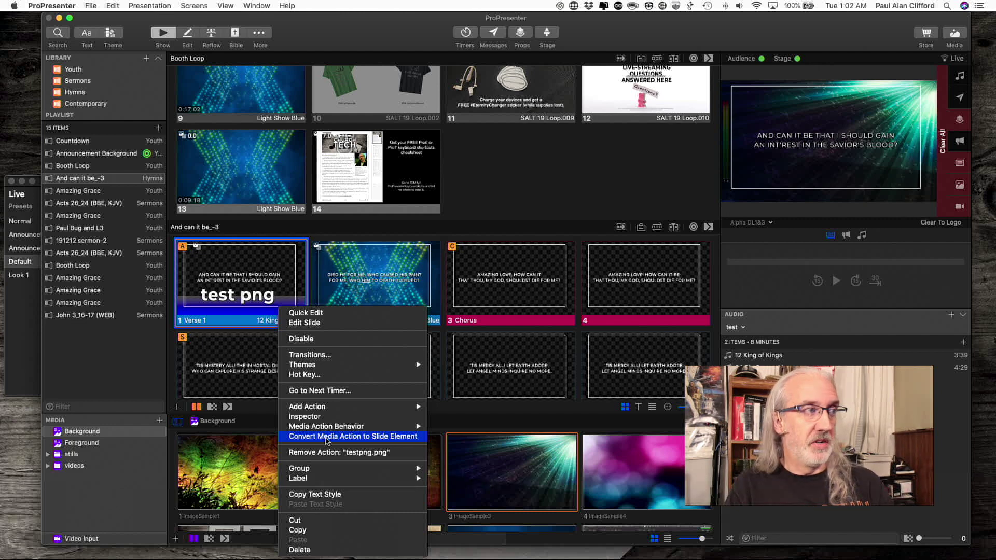
{"action": "left_click", "coordinate": [326, 437]}
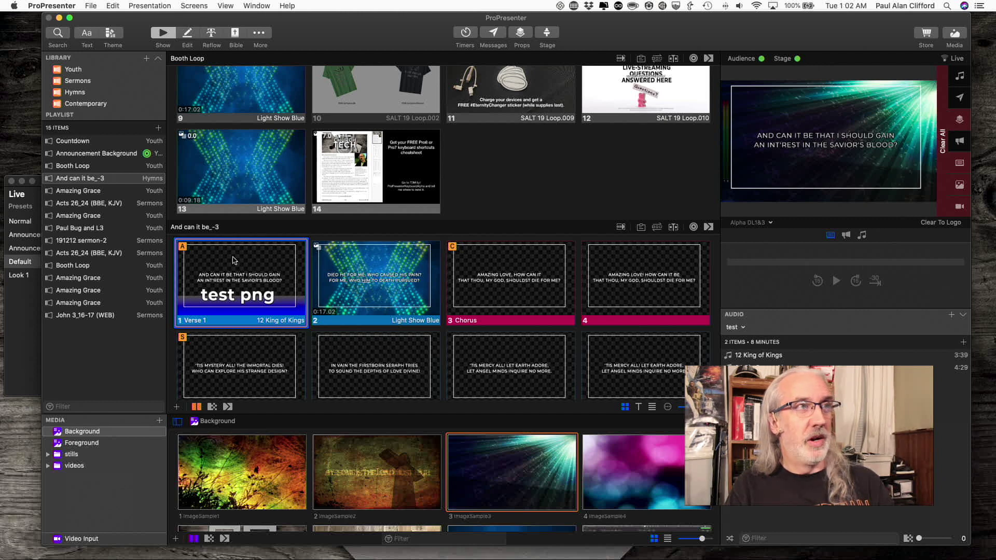
{"action": "left_click", "coordinate": [234, 259]}
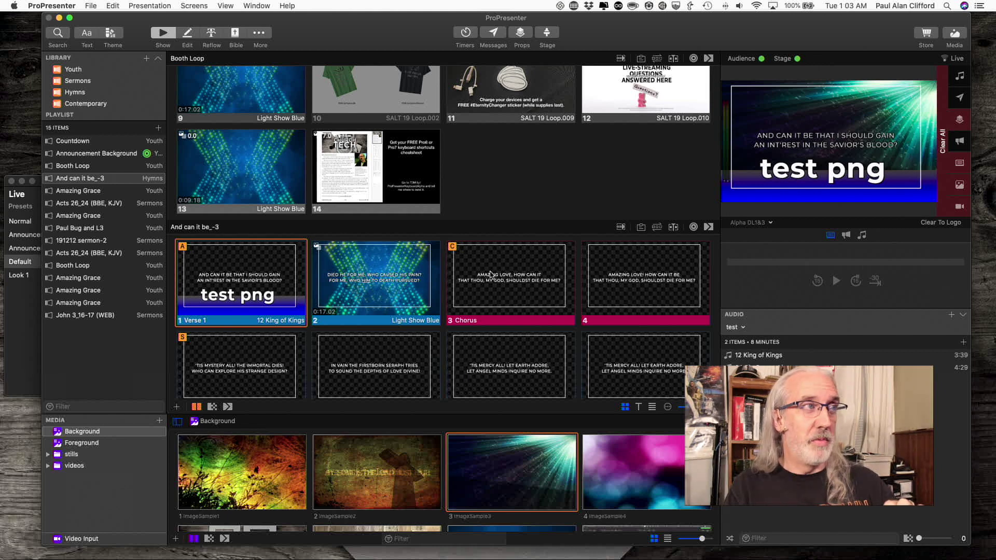
Trigger slide 3, the Chorus "Amazing love" lyrics, to the live output.
{"action": "left_click", "coordinate": [490, 275]}
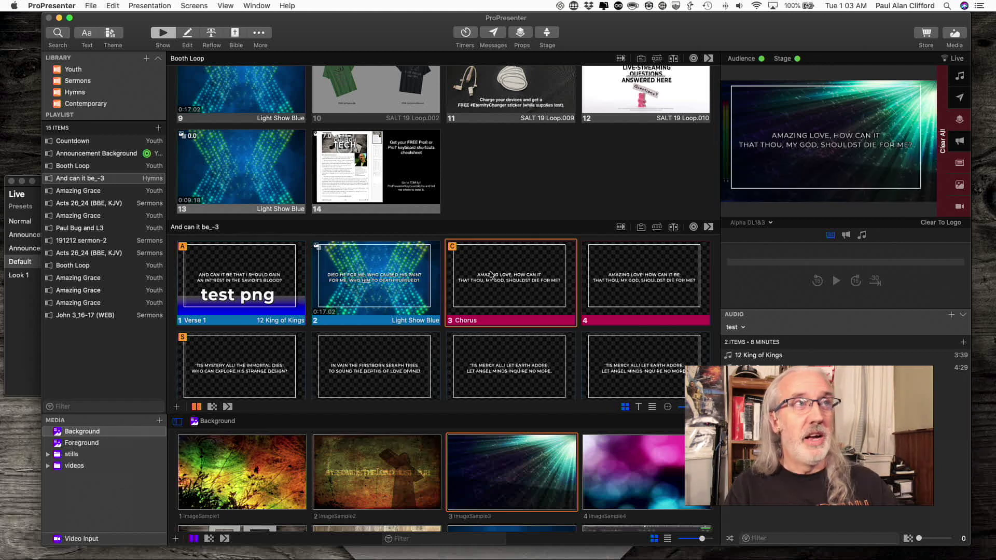